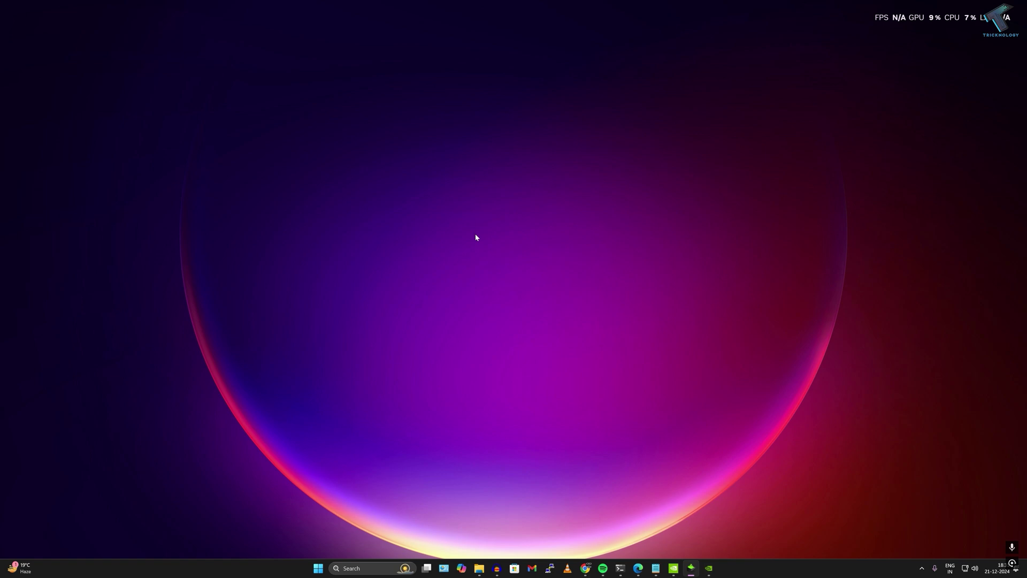
- Open Device Manager, relaunch it via devmgmt.msc, close the duplicate, and expand Display adaptors
{"action": "right_click", "coordinate": [321, 568]}
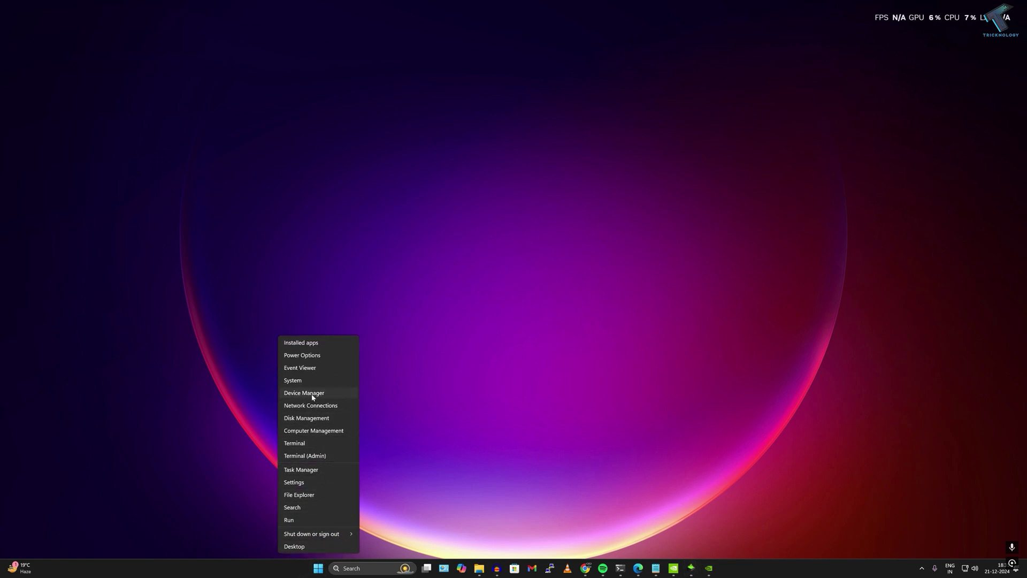
{"action": "left_click", "coordinate": [314, 394]}
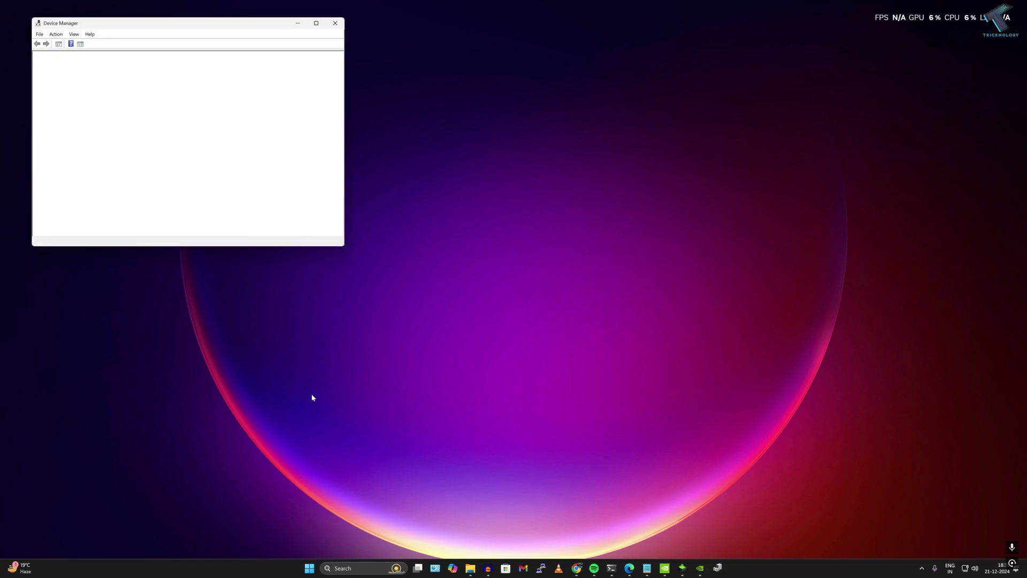
{"action": "key", "text": "super+r"}
{"action": "type", "text": "d"}
{"action": "left_click_drag", "start_coordinate": [80, 469], "coordinate": [367, 396]}
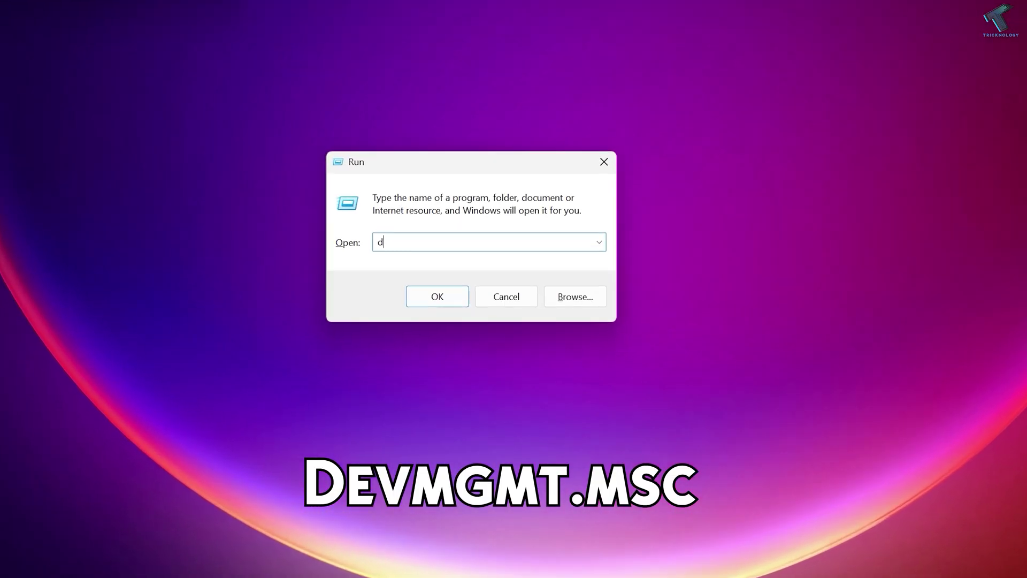
{"action": "type", "text": "evmgm"}
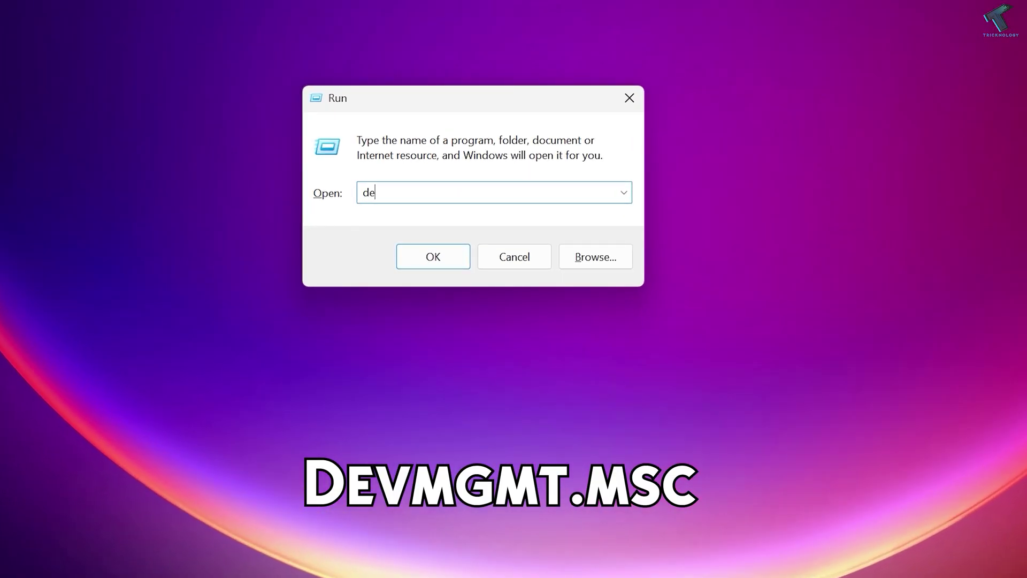
{"action": "type", "text": "t.msc"}
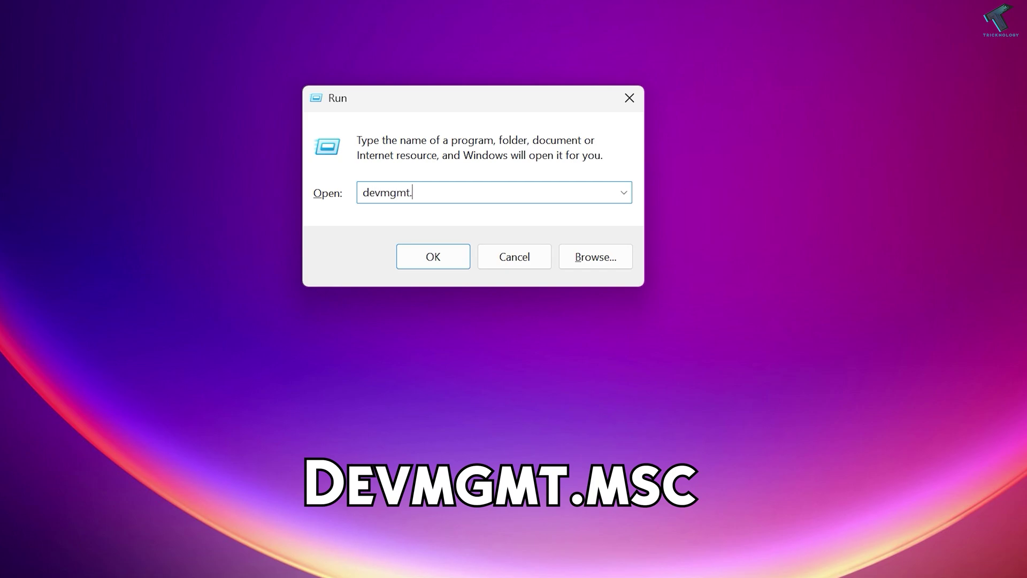
{"action": "key", "text": "Return"}
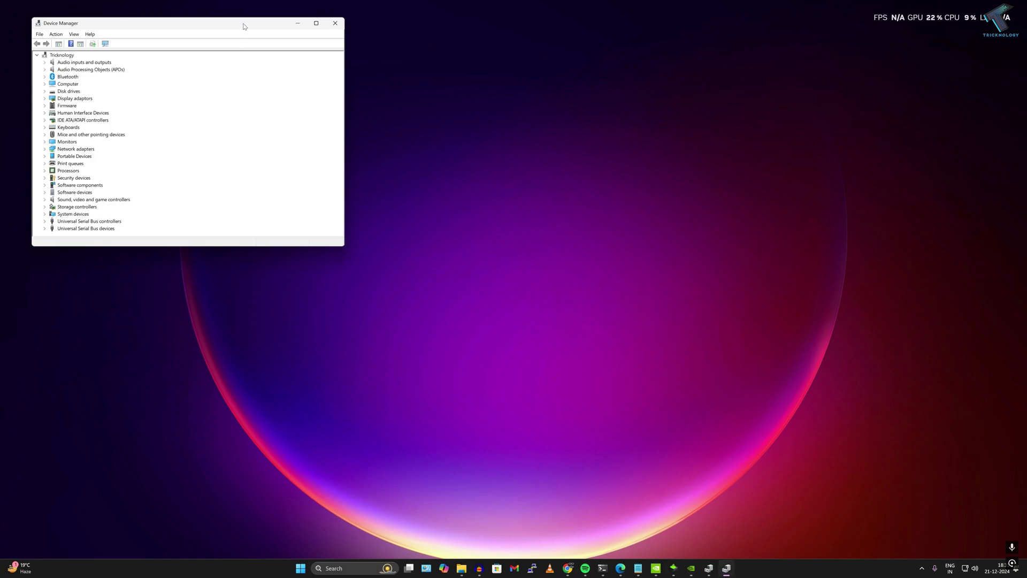
{"action": "left_click", "coordinate": [342, 24]}
{"action": "double_click", "coordinate": [284, 155]}
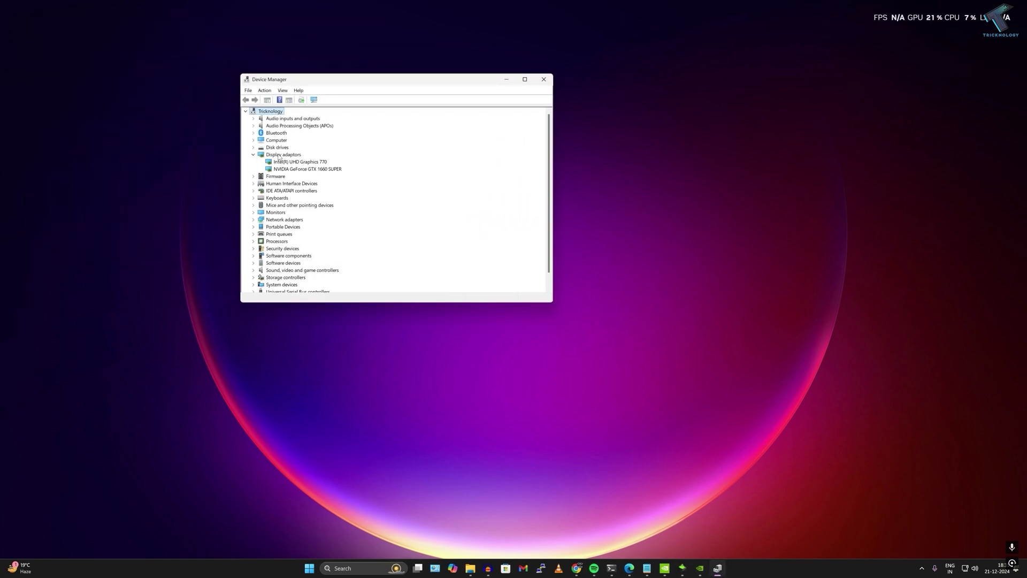
- Auto-search for a GTX 1660 SUPER driver update, find the best already installed, then close Device Manager
{"action": "right_click", "coordinate": [302, 172]}
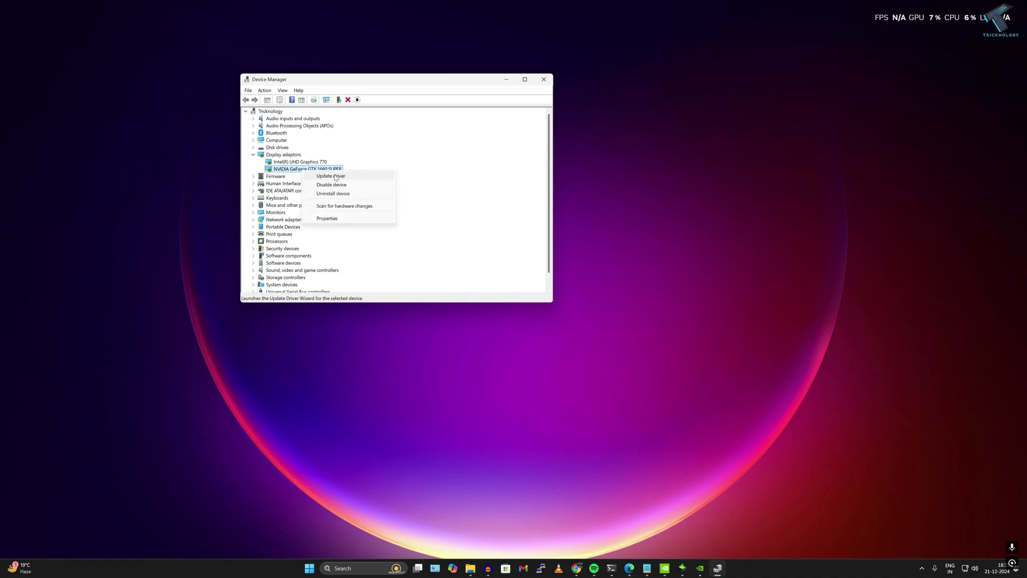
{"action": "left_click", "coordinate": [335, 179]}
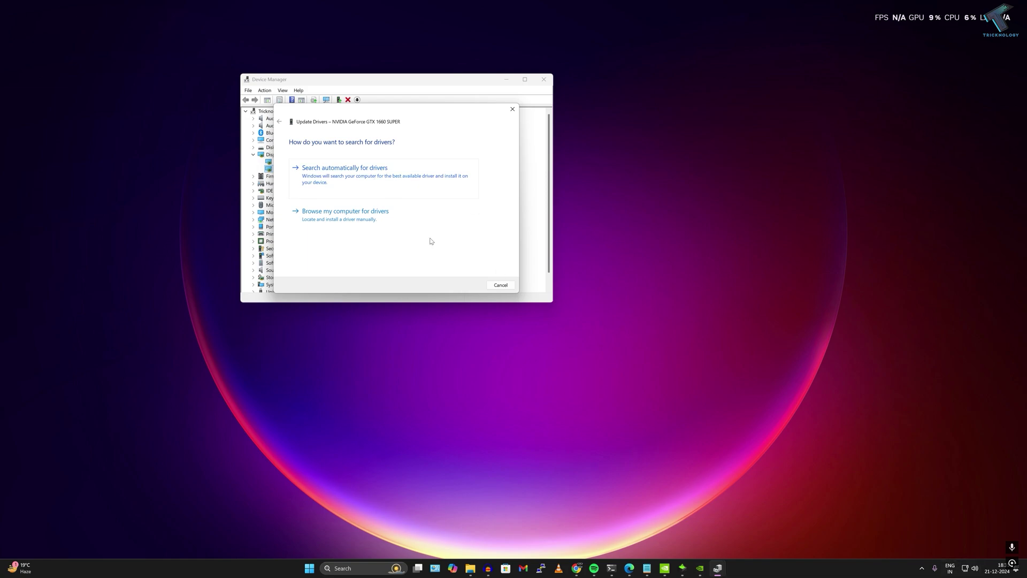
{"action": "left_click", "coordinate": [337, 183]}
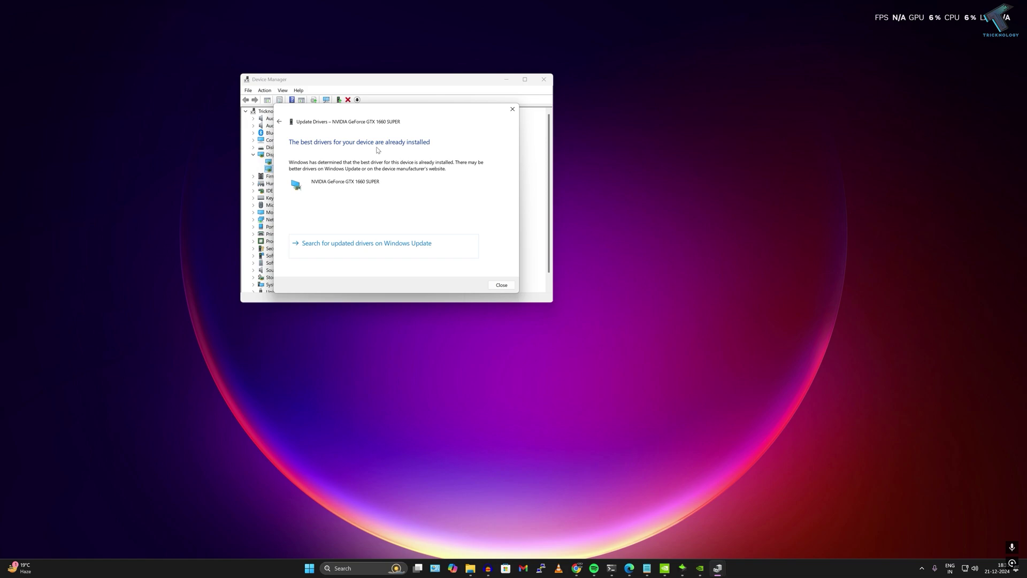
{"action": "left_click", "coordinate": [502, 285]}
{"action": "left_click", "coordinate": [543, 79]}
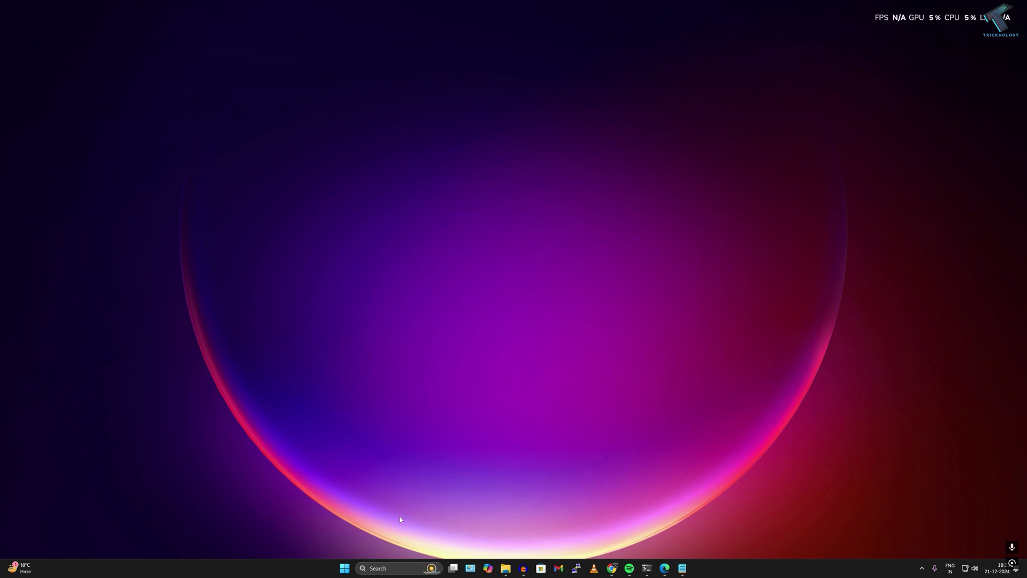
- Launch the NVIDIA app and view its Drivers page, showing Game Ready Driver 566.36 available
{"action": "left_click", "coordinate": [344, 569]}
{"action": "type", "text": "nvidia"}
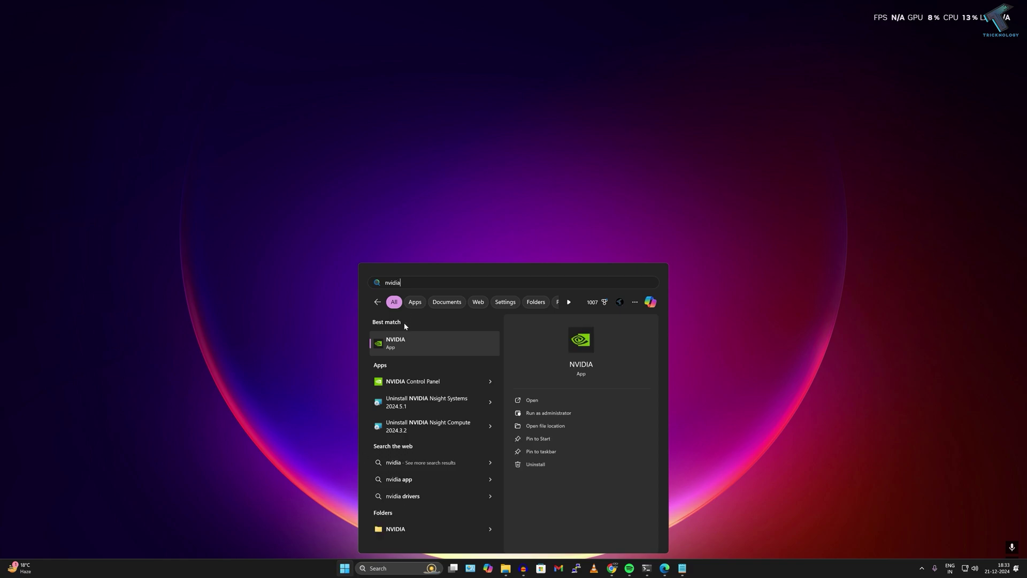
{"action": "left_click", "coordinate": [398, 343]}
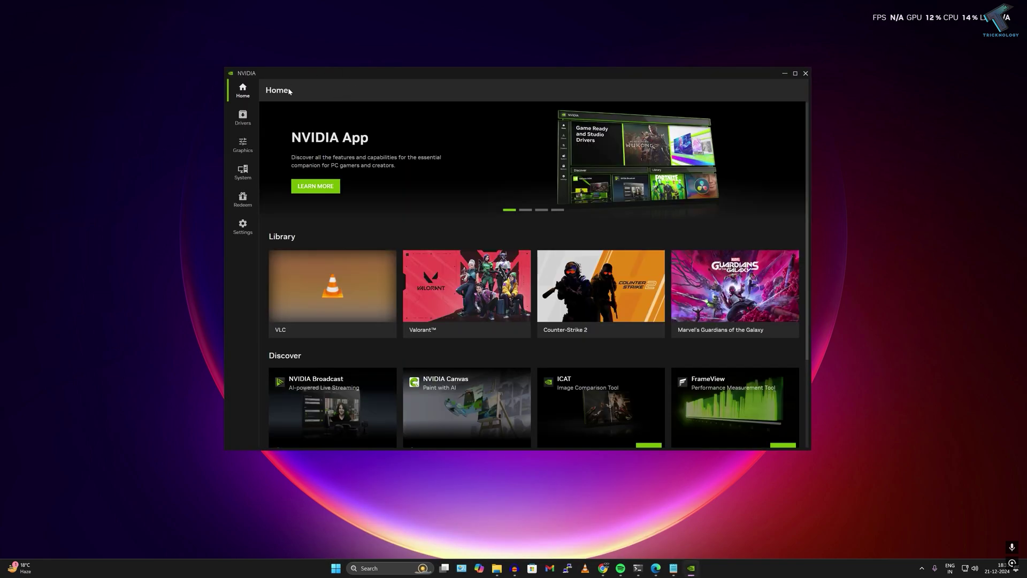
{"action": "left_click", "coordinate": [237, 119]}
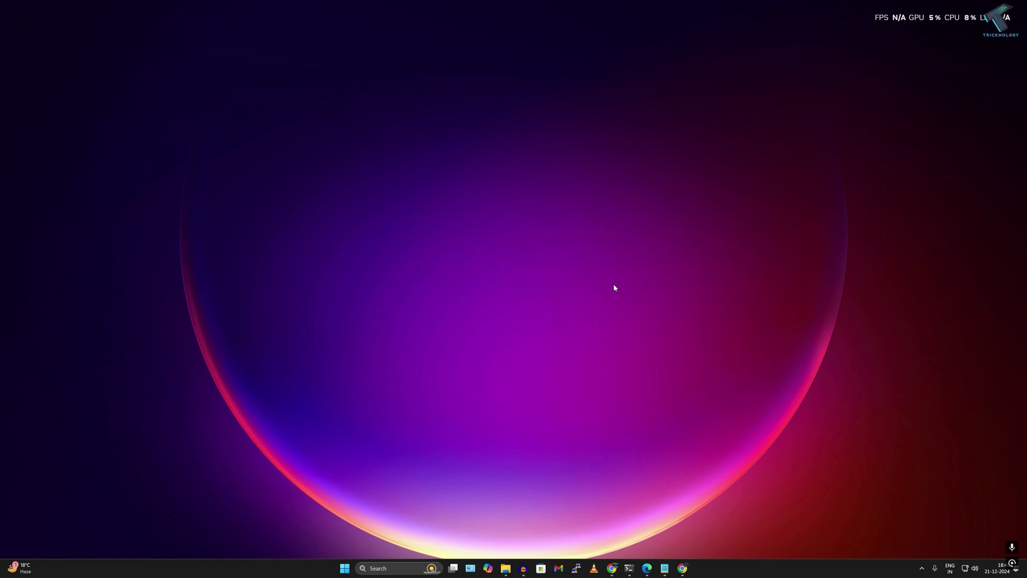
- Check Windows Update in Settings, showing the .NET Framework preview and MSI system update pending
{"action": "right_click", "coordinate": [343, 572]}
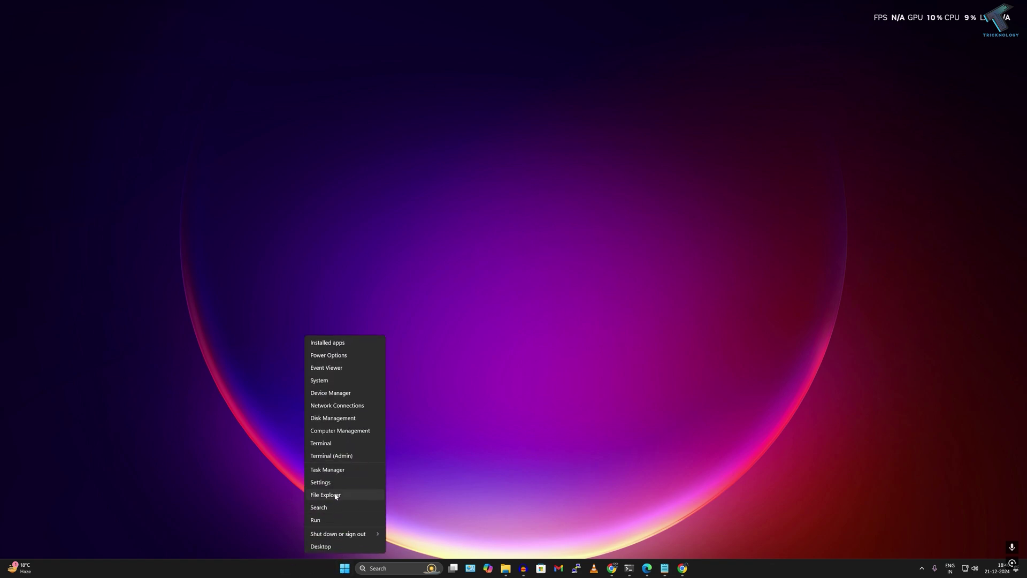
{"action": "left_click", "coordinate": [335, 483]}
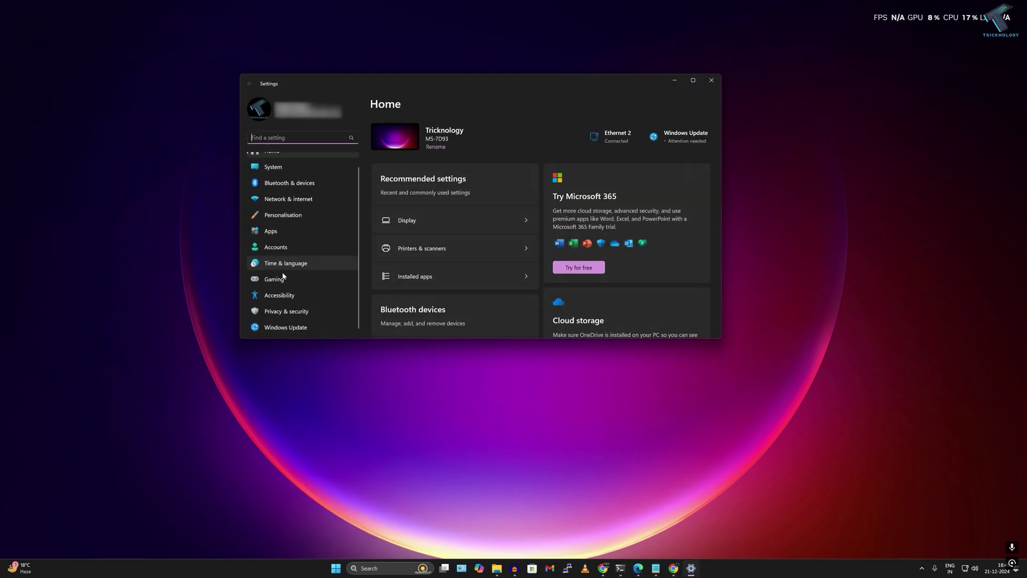
{"action": "left_click", "coordinate": [286, 327]}
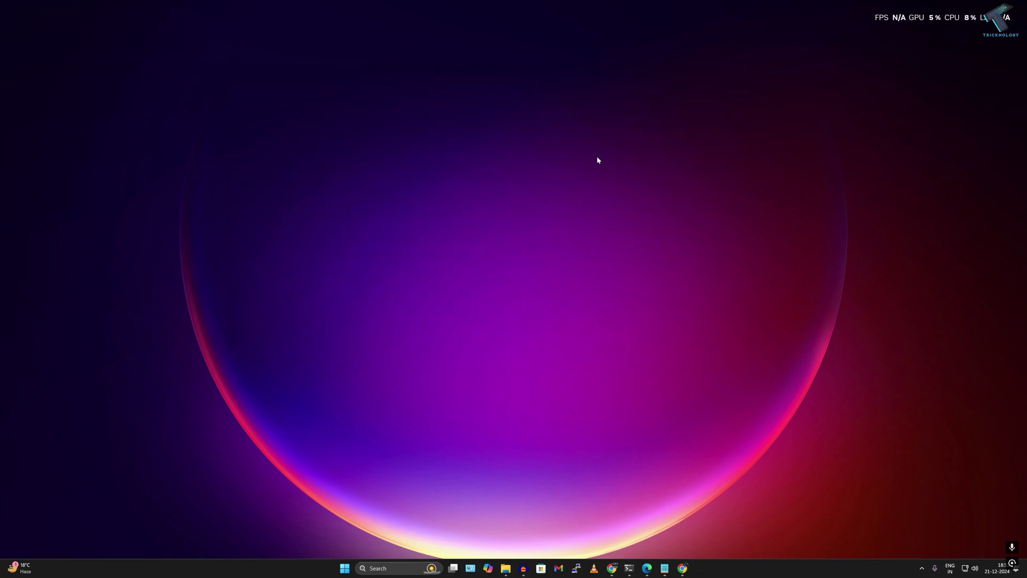
- Restart the PC from the Start menu's power options
{"action": "left_click", "coordinate": [347, 568]}
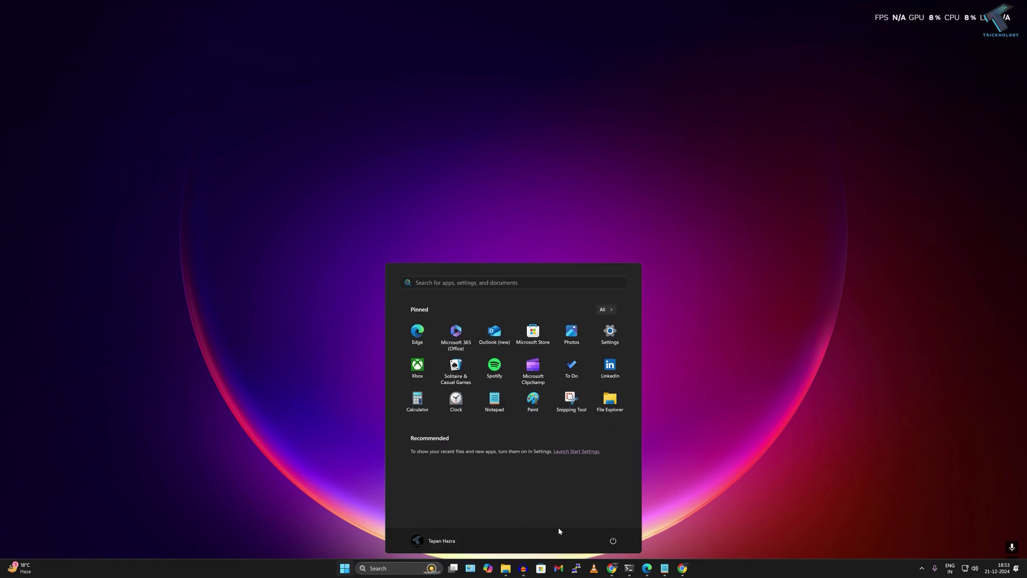
{"action": "left_click", "coordinate": [613, 540]}
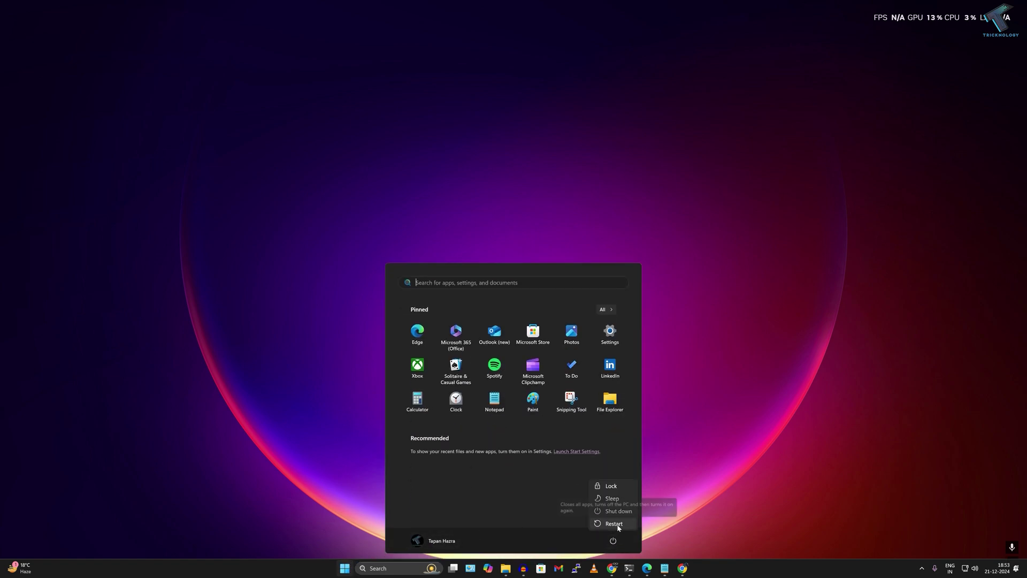
{"action": "left_click", "coordinate": [615, 524]}
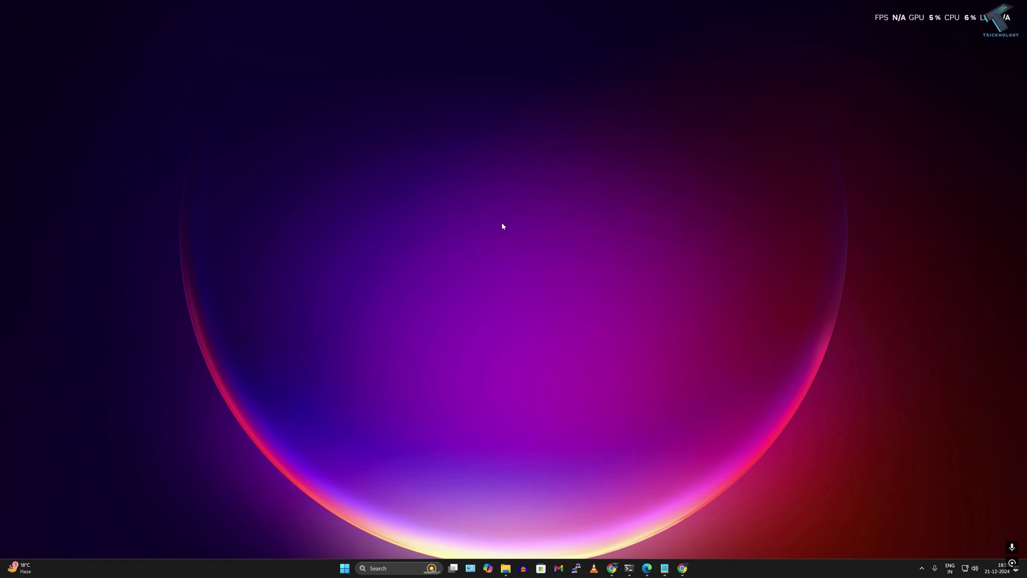
- Open the System > Display page in Windows Settings
{"action": "right_click", "coordinate": [344, 568]}
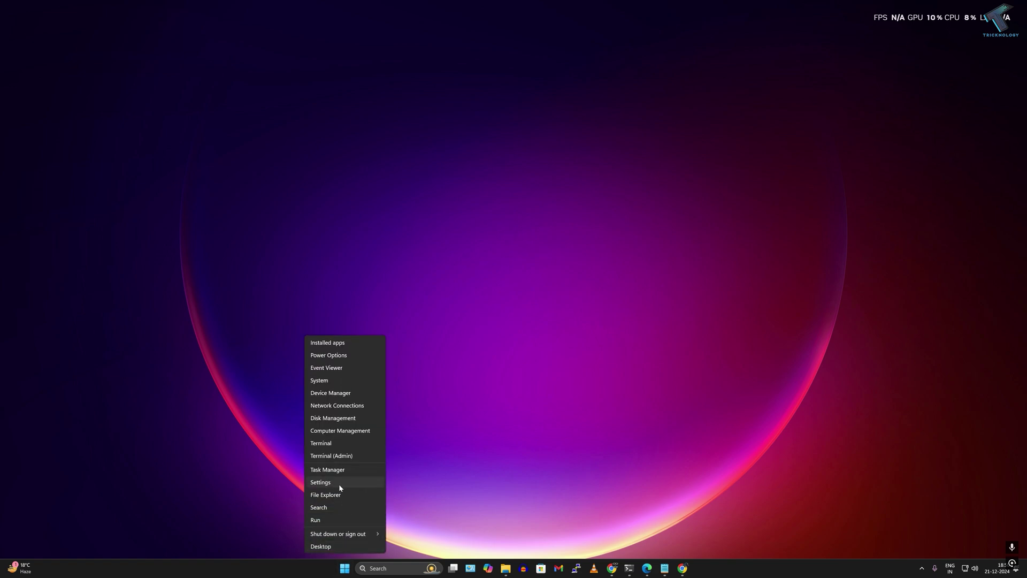
{"action": "left_click", "coordinate": [463, 435]}
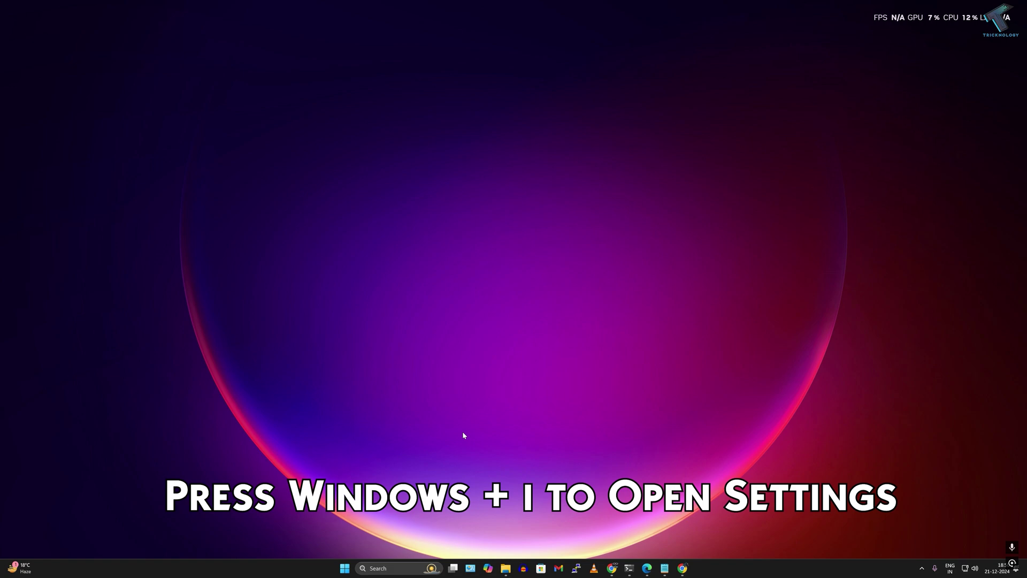
{"action": "key", "text": "super+i"}
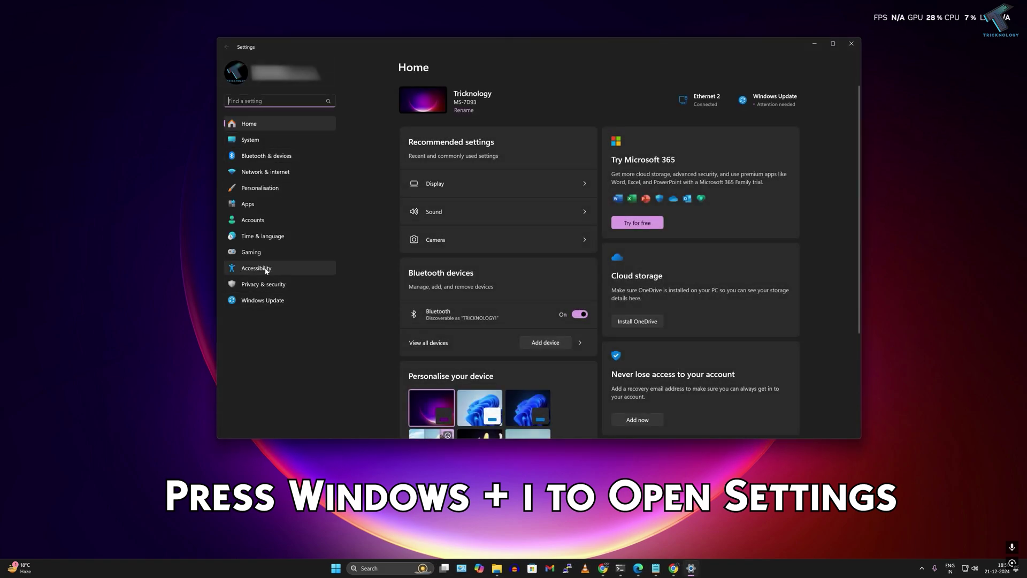
{"action": "left_click", "coordinate": [249, 140]}
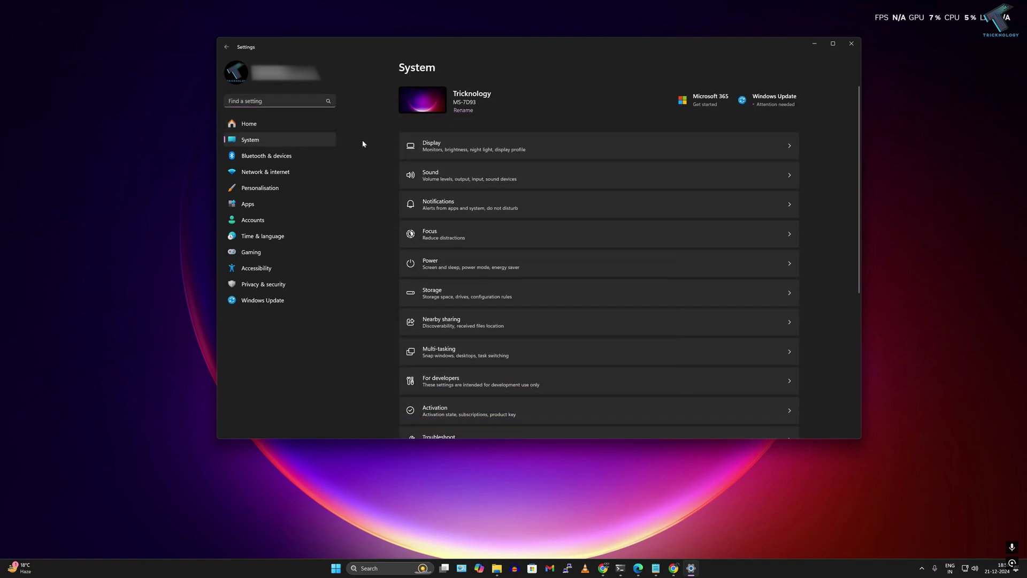
{"action": "left_click", "coordinate": [441, 150]}
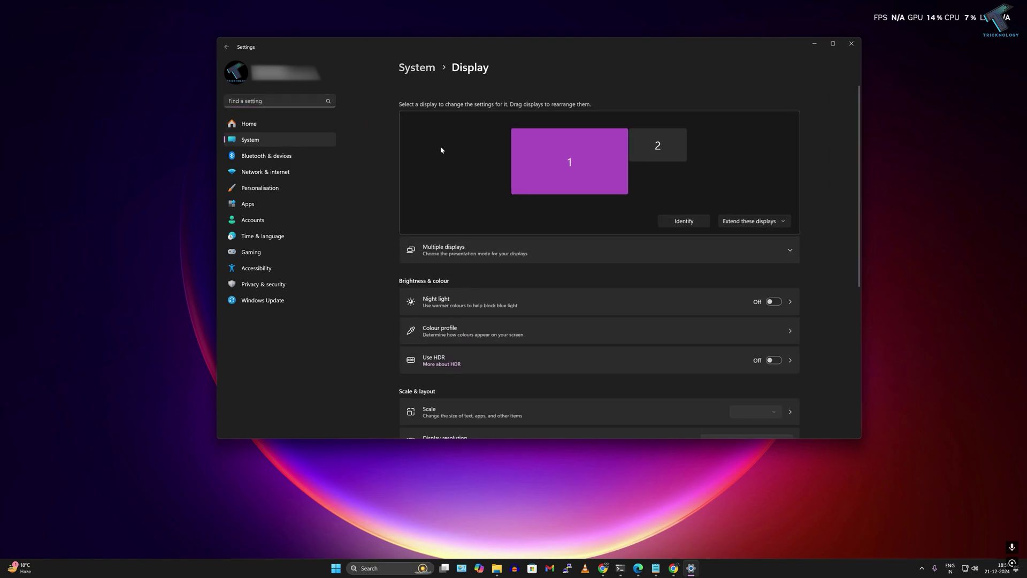
{"action": "scroll", "coordinate": [442, 235], "scroll_direction": "down", "scroll_amount": 3}
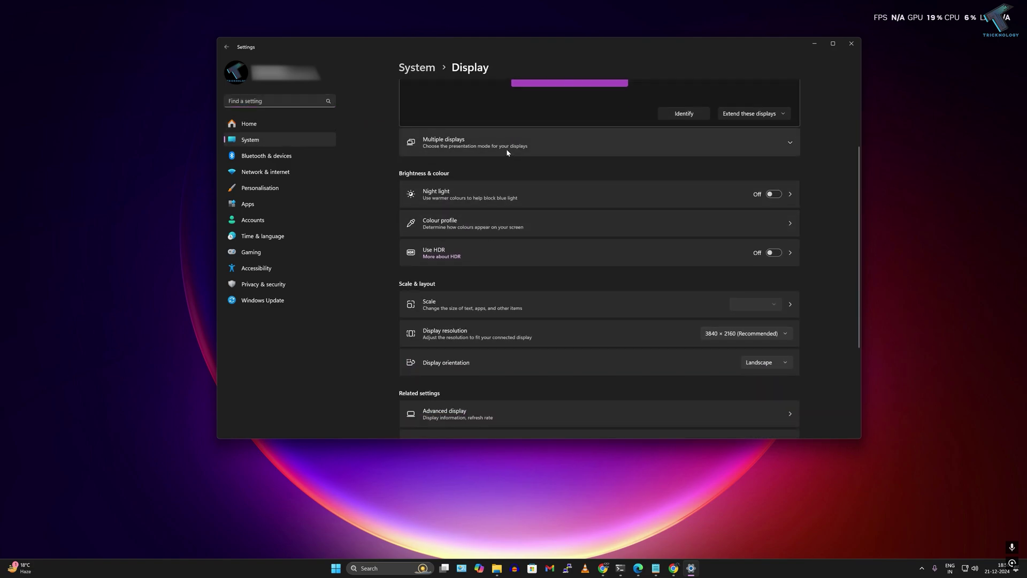
- Run Detect under Multiple displays, finding no other display, and leave the mode on Extend these displays
{"action": "left_click", "coordinate": [756, 146]}
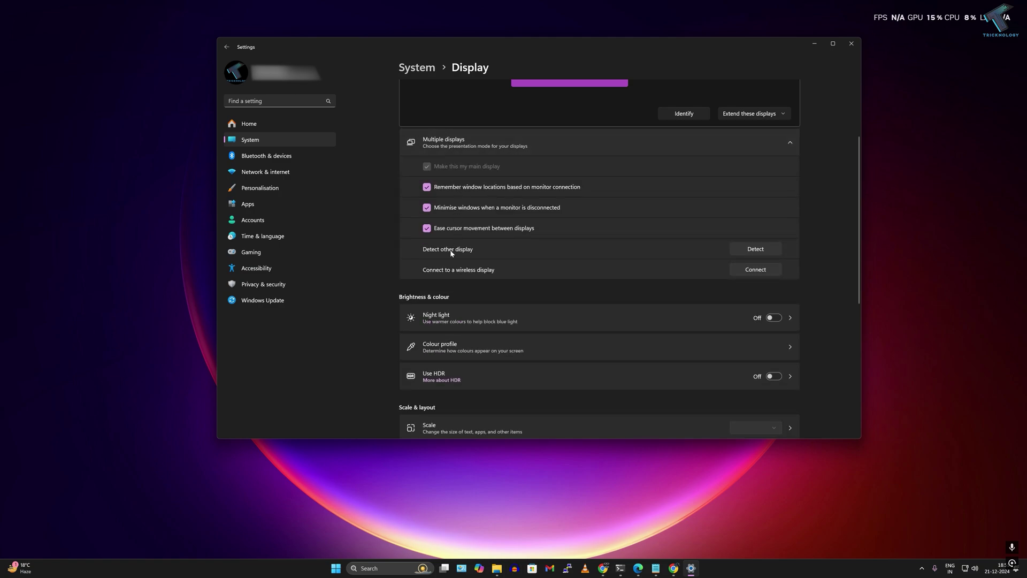
{"action": "left_click", "coordinate": [769, 251]}
{"action": "scroll", "coordinate": [690, 267], "scroll_direction": "up", "scroll_amount": 2}
{"action": "scroll", "coordinate": [688, 264], "scroll_direction": "up", "scroll_amount": 1}
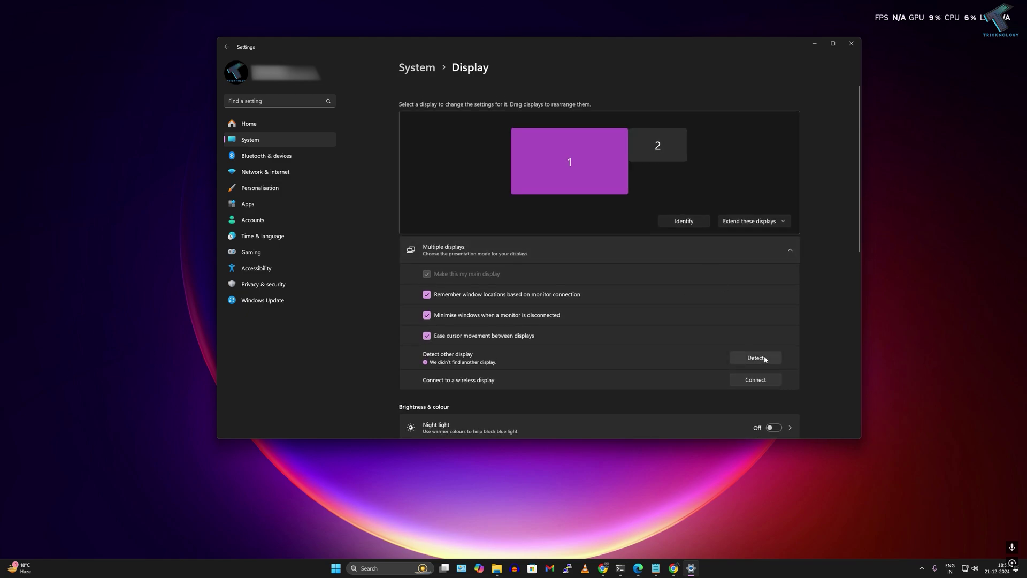
{"action": "left_click", "coordinate": [754, 217]}
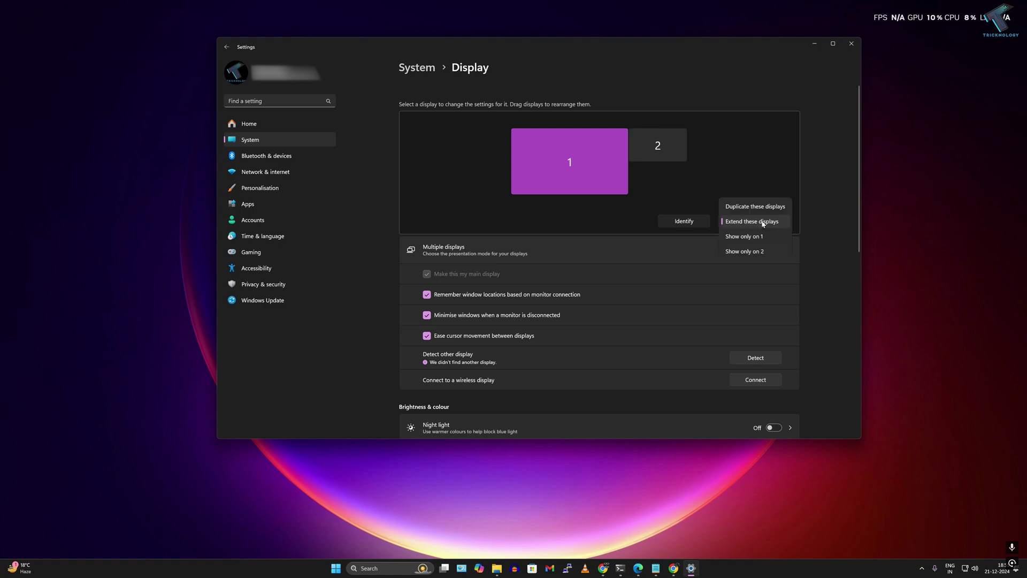
{"action": "left_click", "coordinate": [822, 247]}
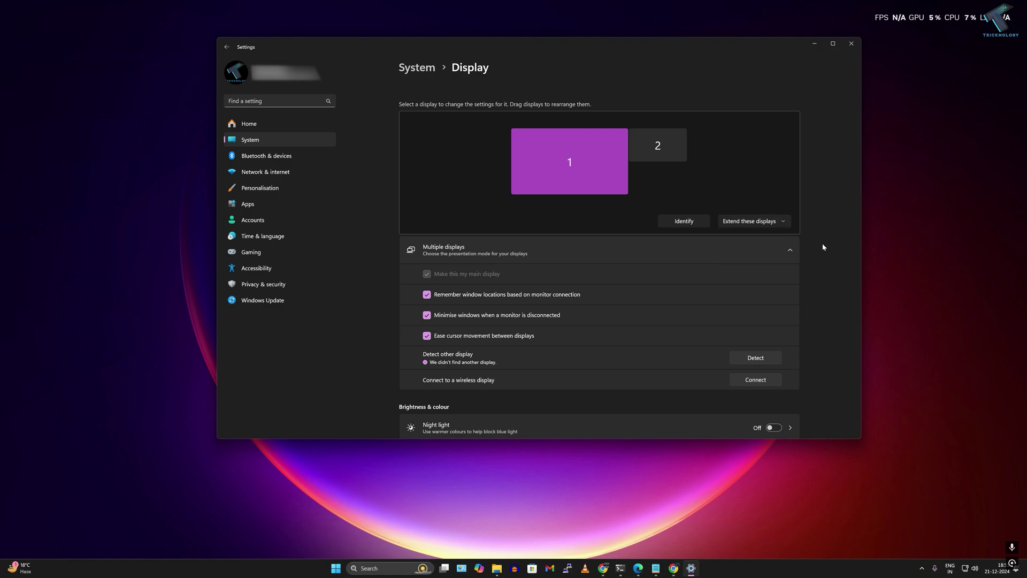
- Open Advanced display and view the Odyssey G8's, then the BenQ GW2480L's, display information
{"action": "scroll", "coordinate": [823, 248], "scroll_direction": "down", "scroll_amount": 10}
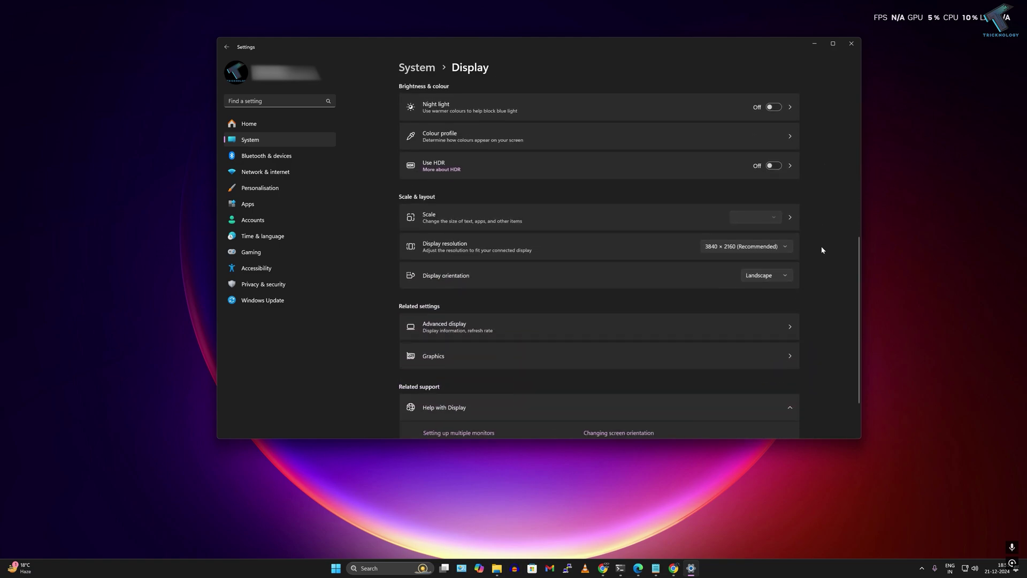
{"action": "scroll", "coordinate": [822, 249], "scroll_direction": "down", "scroll_amount": 1}
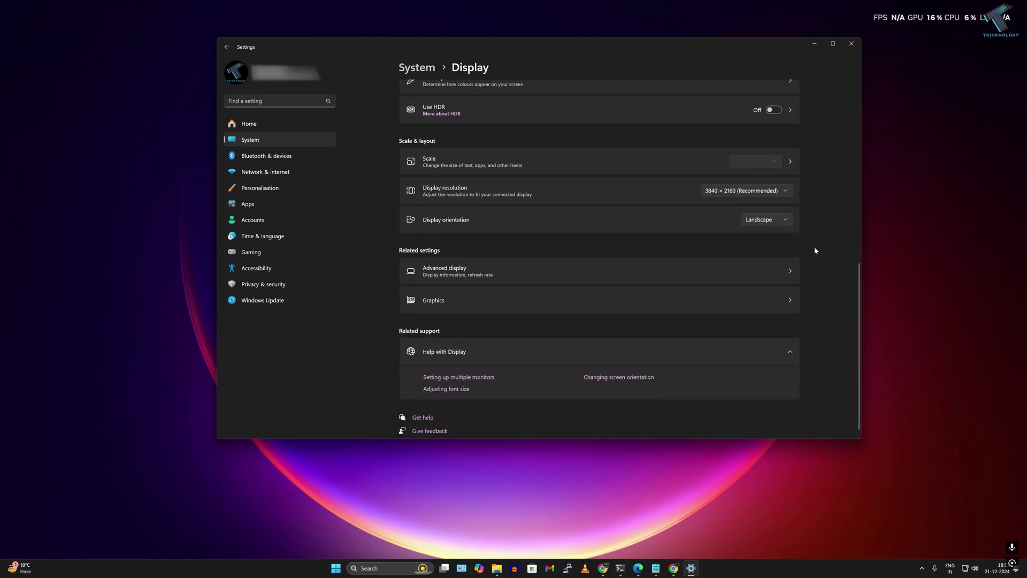
{"action": "left_click", "coordinate": [449, 276]}
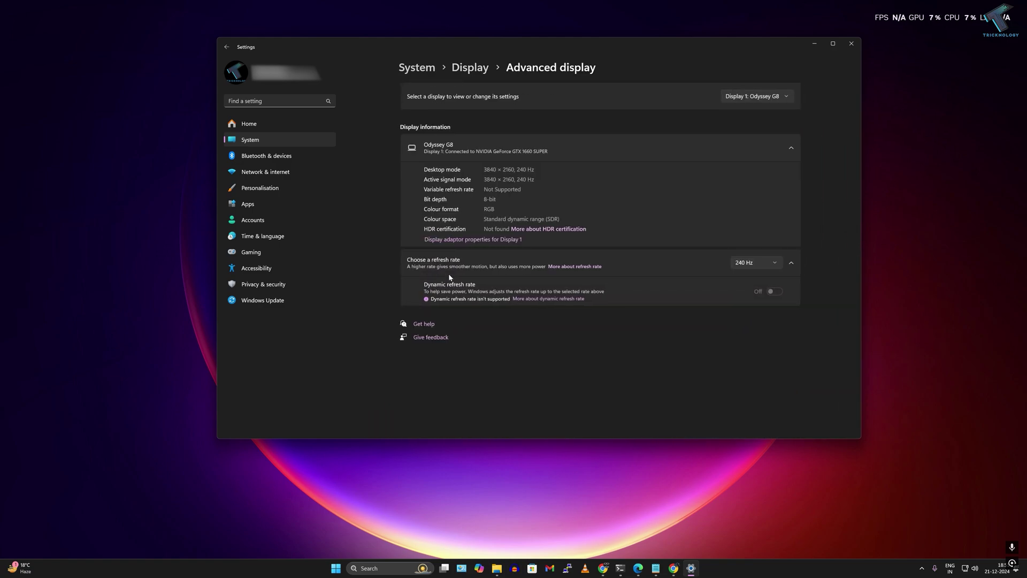
{"action": "left_click", "coordinate": [778, 101]}
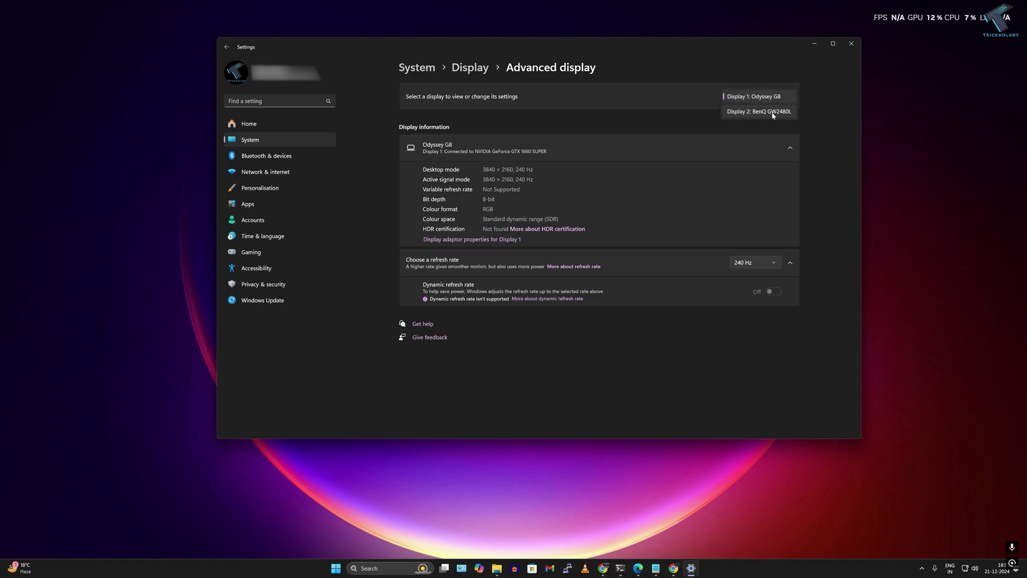
{"action": "left_click", "coordinate": [773, 101]}
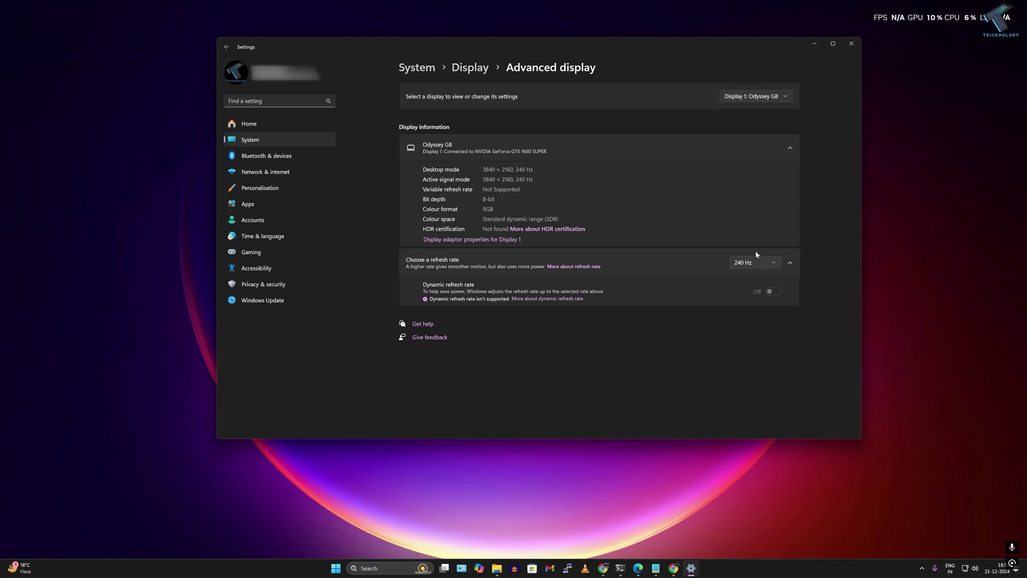
{"action": "left_click", "coordinate": [770, 96]}
{"action": "left_click", "coordinate": [765, 112]}
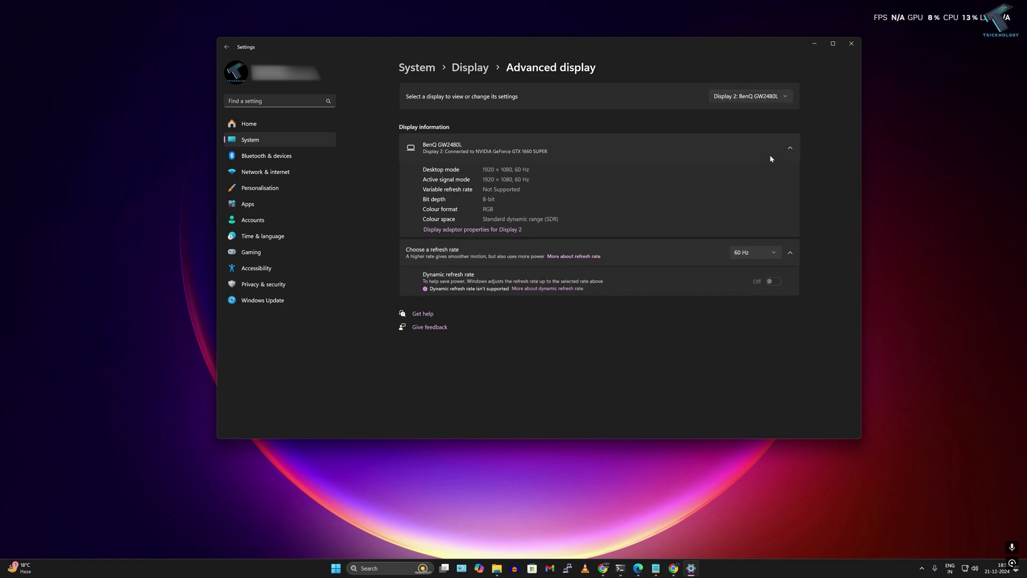
- Switch back to the Odyssey G8 and set its refresh rate to 60 Hz
{"action": "left_click", "coordinate": [784, 92]}
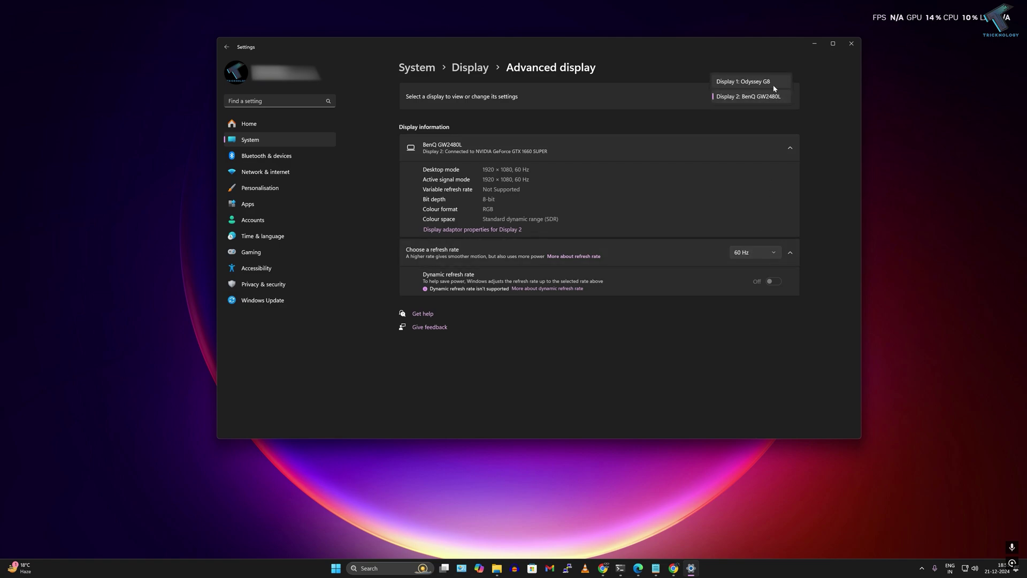
{"action": "left_click", "coordinate": [773, 87]}
{"action": "left_click", "coordinate": [756, 262]}
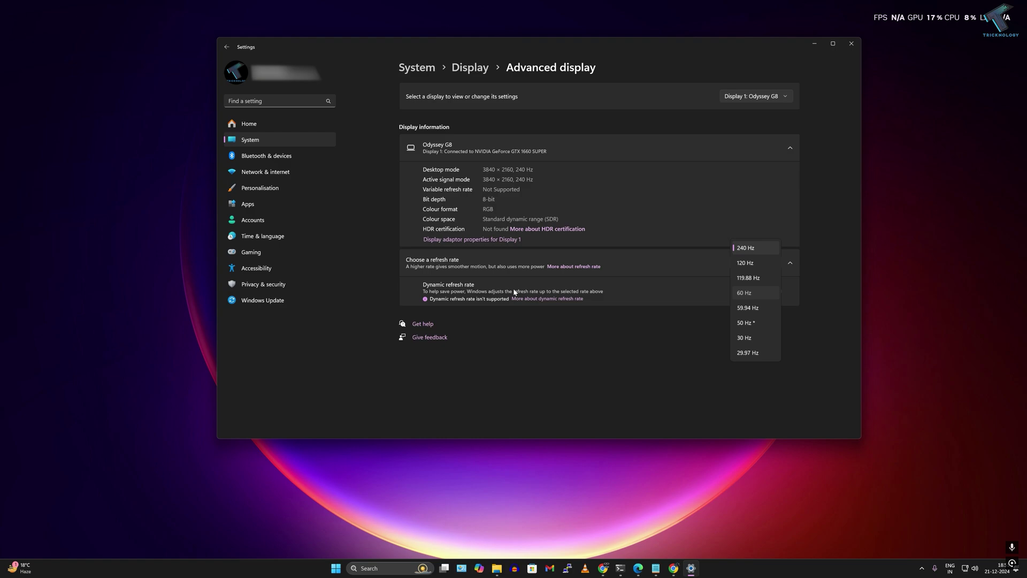
{"action": "key", "text": "Return"}
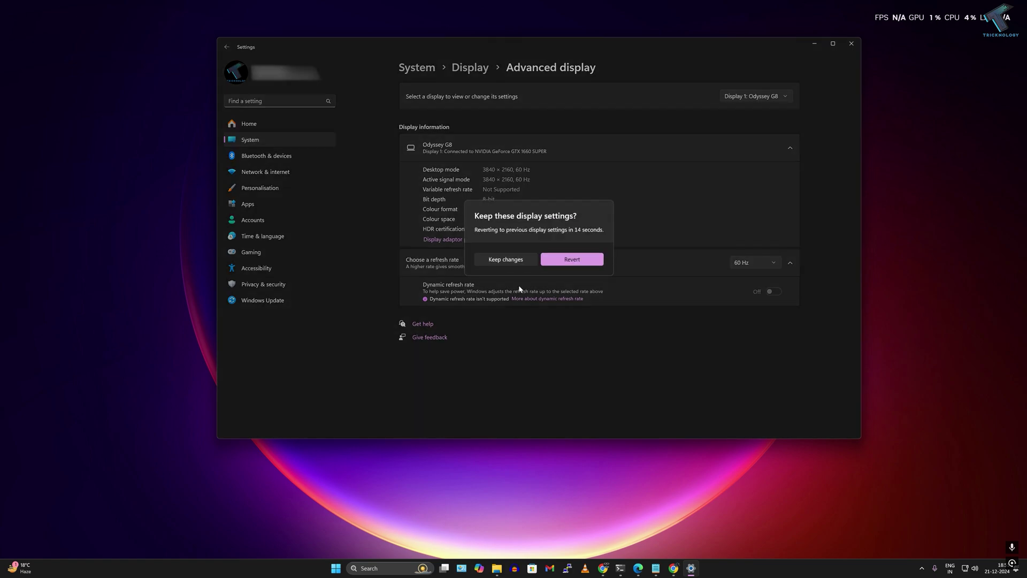
- Keep 60 Hz, then submit Graphics > Radeon 600|500|400 > RX 500 Series > RX 580 on AMD's page
{"action": "left_click", "coordinate": [523, 256]}
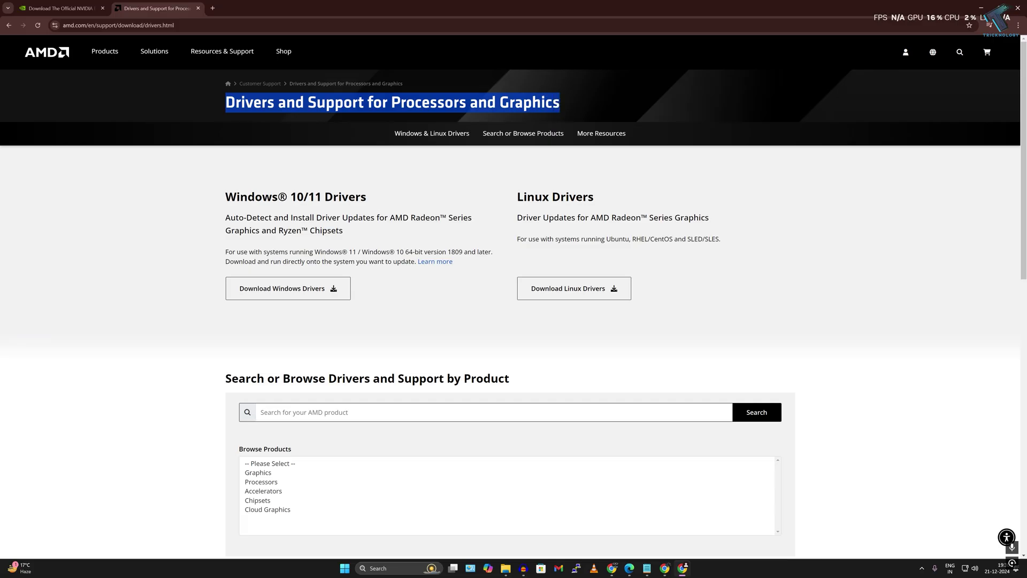
{"action": "scroll", "coordinate": [273, 310], "scroll_direction": "down", "scroll_amount": 3}
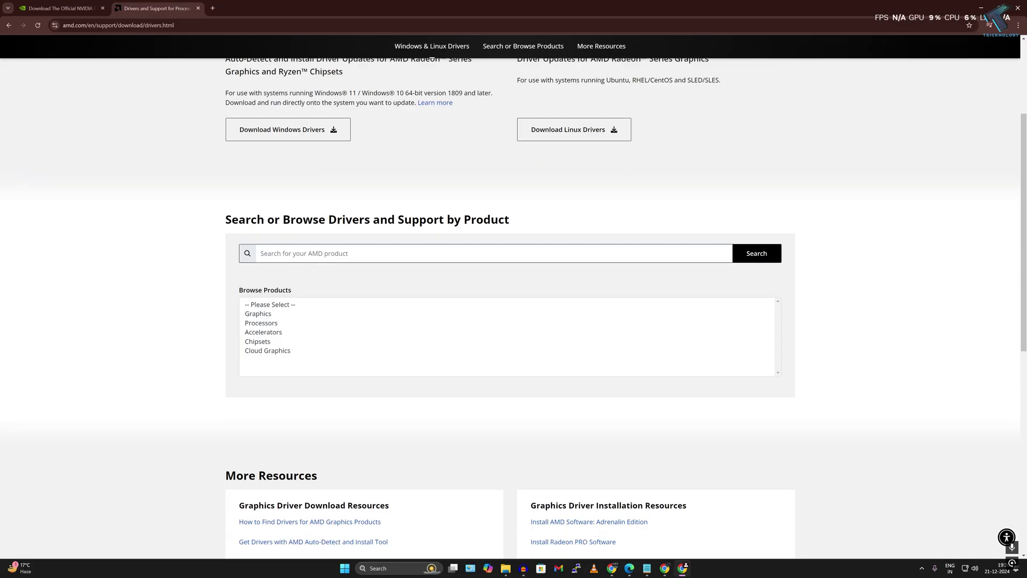
{"action": "left_click", "coordinate": [259, 311]}
{"action": "scroll", "coordinate": [273, 299], "scroll_direction": "down", "scroll_amount": 2}
{"action": "left_click", "coordinate": [273, 288]}
{"action": "left_click", "coordinate": [275, 240]}
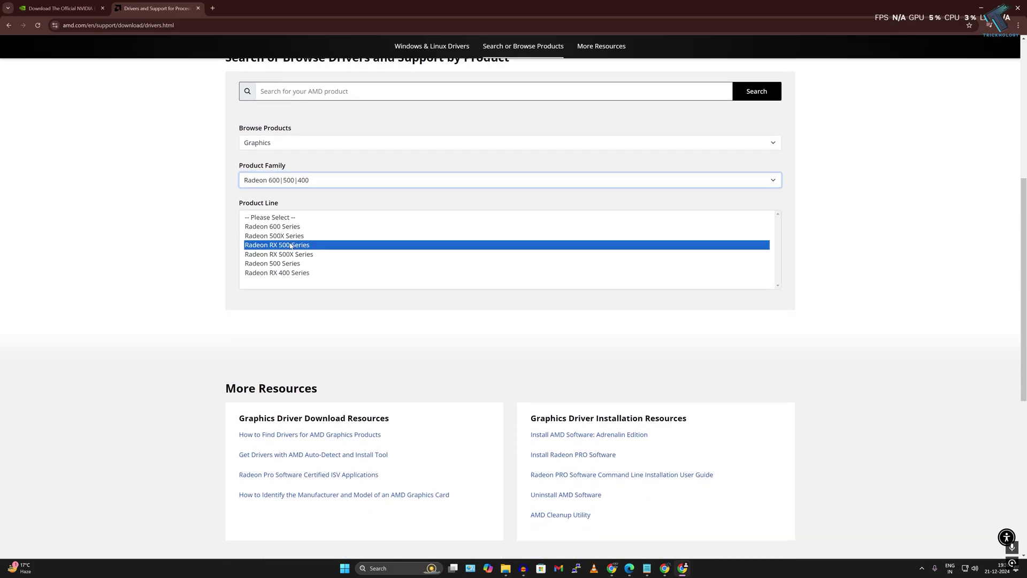
{"action": "left_click", "coordinate": [271, 270]}
{"action": "scroll", "coordinate": [321, 268], "scroll_direction": "down", "scroll_amount": 2}
{"action": "left_click", "coordinate": [266, 202]}
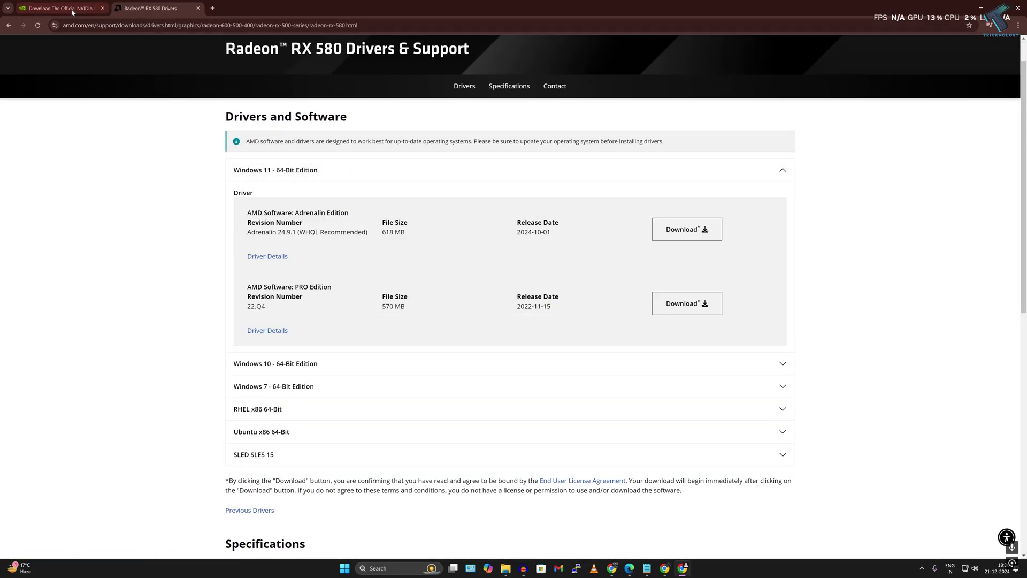
- In NVIDIA's Manual Driver Search, choose NVIDIA RTX / Quadro, RTX A4000, and Windows 11
{"action": "left_click", "coordinate": [64, 8]}
{"action": "left_click", "coordinate": [354, 288]}
{"action": "scroll", "coordinate": [347, 305], "scroll_direction": "down", "scroll_amount": 1}
{"action": "scroll", "coordinate": [343, 316], "scroll_direction": "down", "scroll_amount": 2}
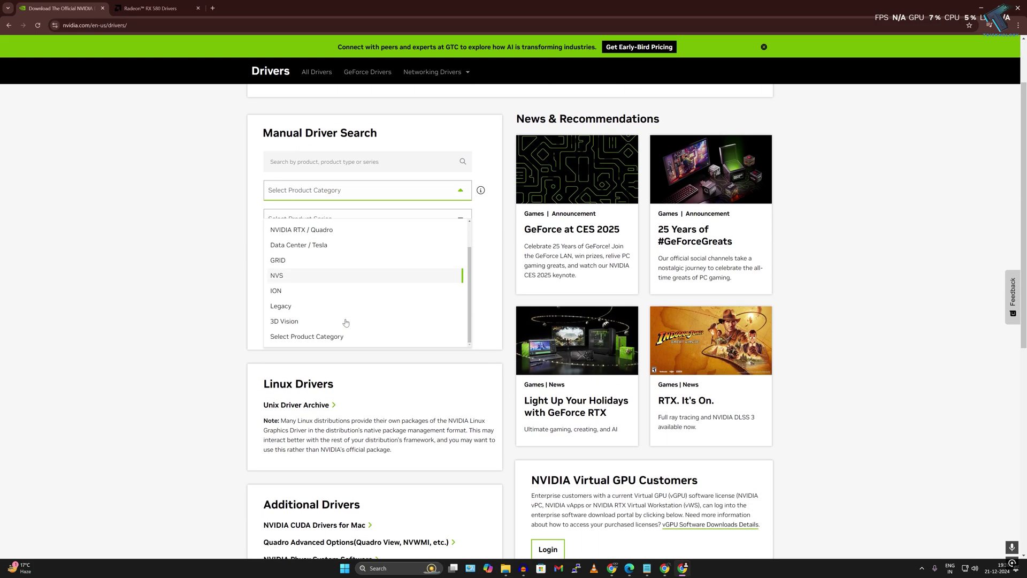
{"action": "scroll", "coordinate": [343, 268], "scroll_direction": "up", "scroll_amount": 2}
{"action": "left_click", "coordinate": [351, 229]}
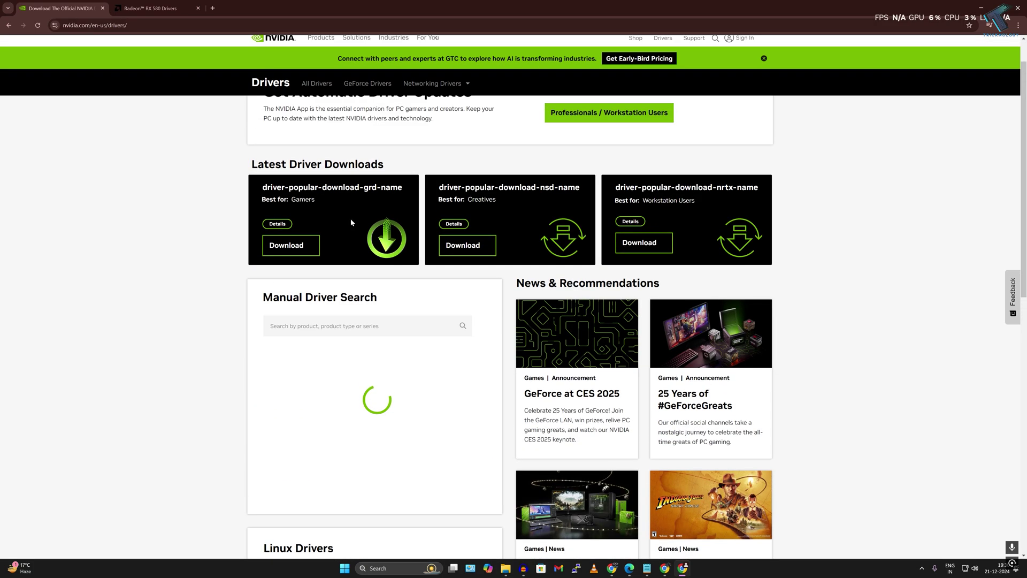
{"action": "left_click", "coordinate": [363, 341]}
{"action": "scroll", "coordinate": [401, 399], "scroll_direction": "down", "scroll_amount": 2}
{"action": "left_click", "coordinate": [401, 399]}
{"action": "scroll", "coordinate": [401, 399], "scroll_direction": "down", "scroll_amount": 2}
{"action": "left_click", "coordinate": [321, 286]}
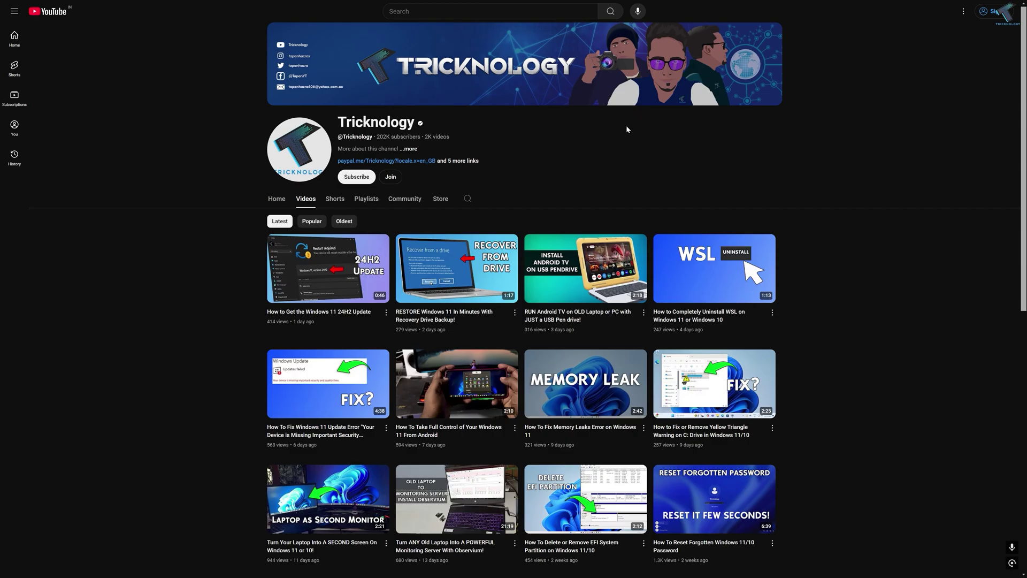
{"action": "scroll", "coordinate": [367, 163], "scroll_direction": "down", "scroll_amount": 4}
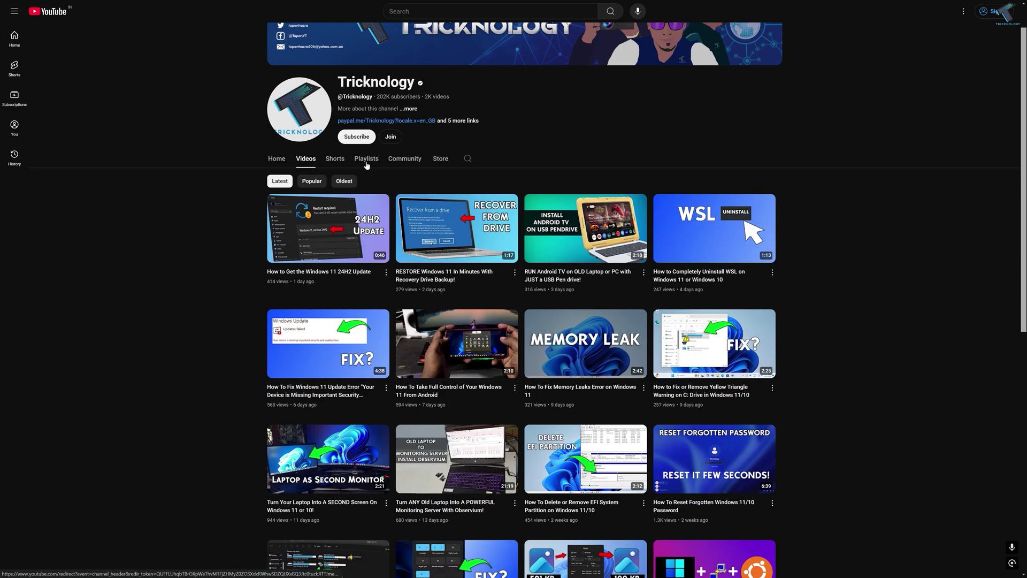
{"action": "scroll", "coordinate": [366, 165], "scroll_direction": "down", "scroll_amount": 4}
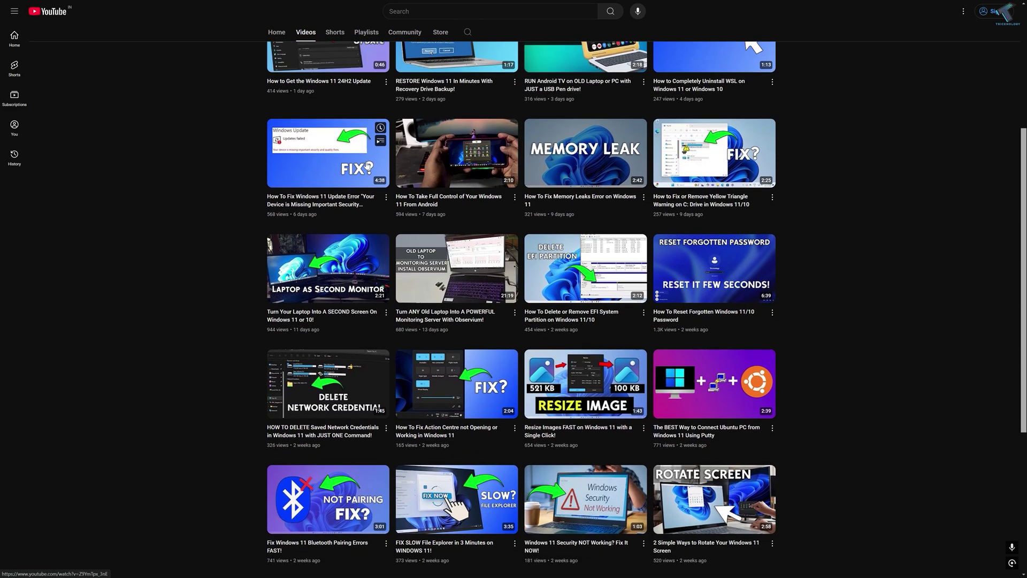
{"action": "scroll", "coordinate": [226, 157], "scroll_direction": "down", "scroll_amount": 8}
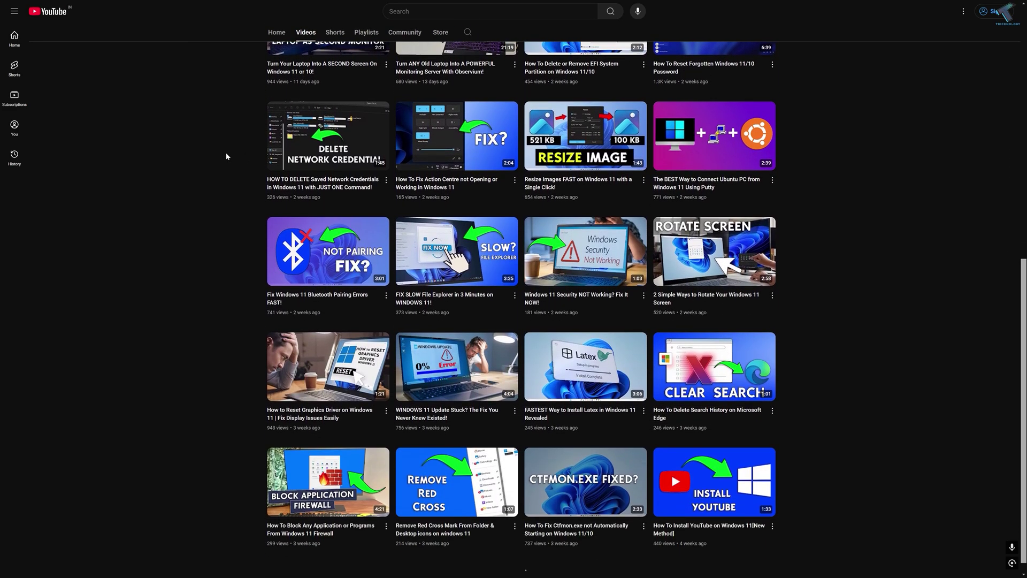
{"action": "scroll", "coordinate": [227, 157], "scroll_direction": "down", "scroll_amount": 8}
{"action": "scroll", "coordinate": [226, 156], "scroll_direction": "down", "scroll_amount": 5}
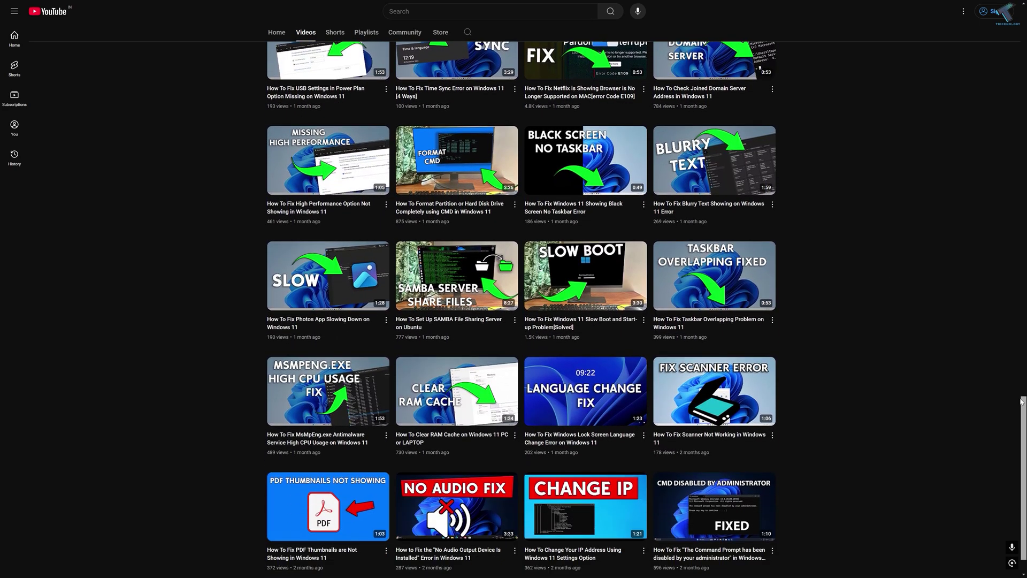
{"action": "key", "text": "Home"}
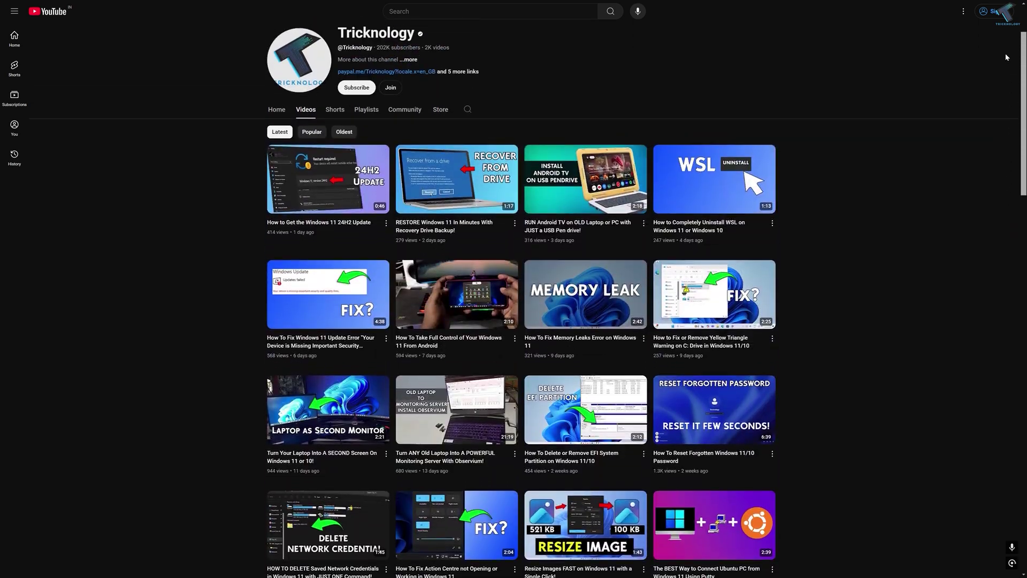
{"action": "scroll", "coordinate": [489, 182], "scroll_direction": "up", "scroll_amount": 2}
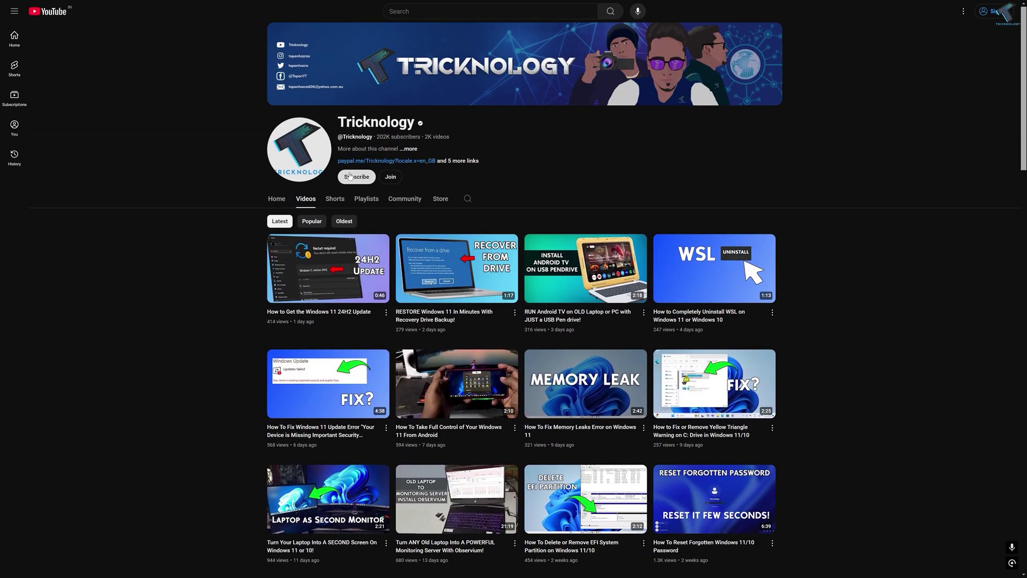